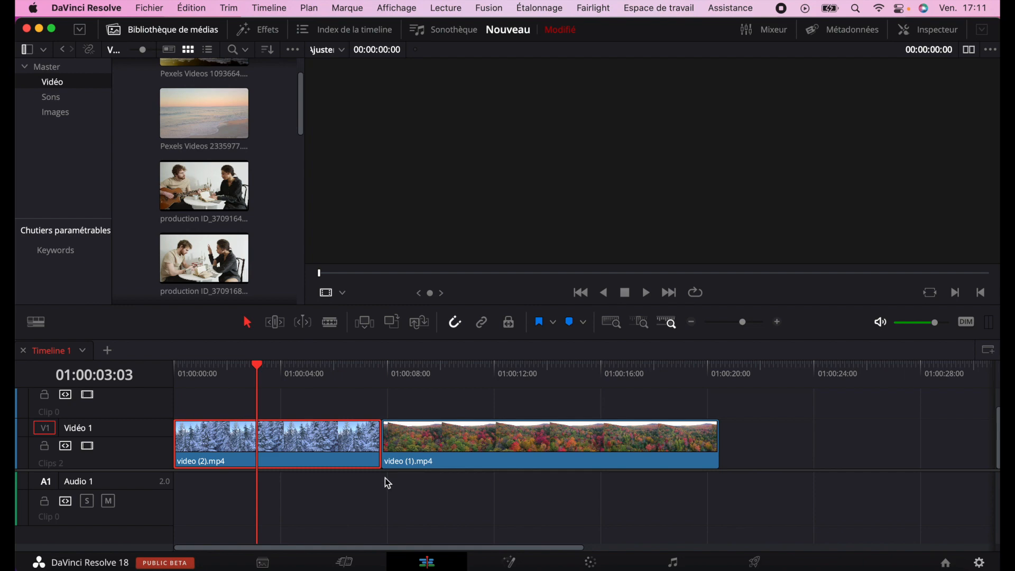
- Browse the video transitions in the effects library, from the Fondu enchaîné group to the Iris group
left_click_drag(263, 362, 358, 391)
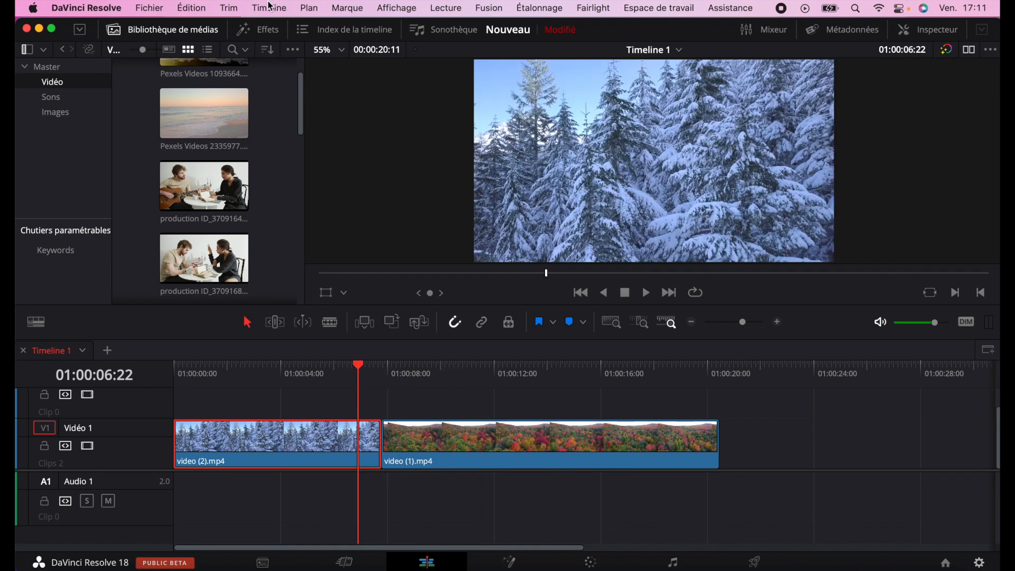
left_click(256, 34)
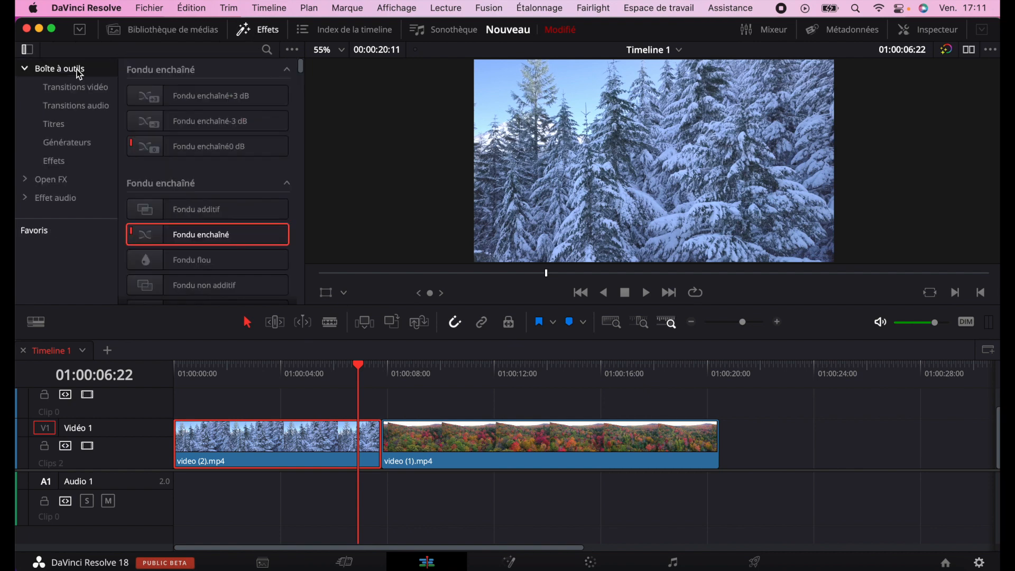
left_click(77, 86)
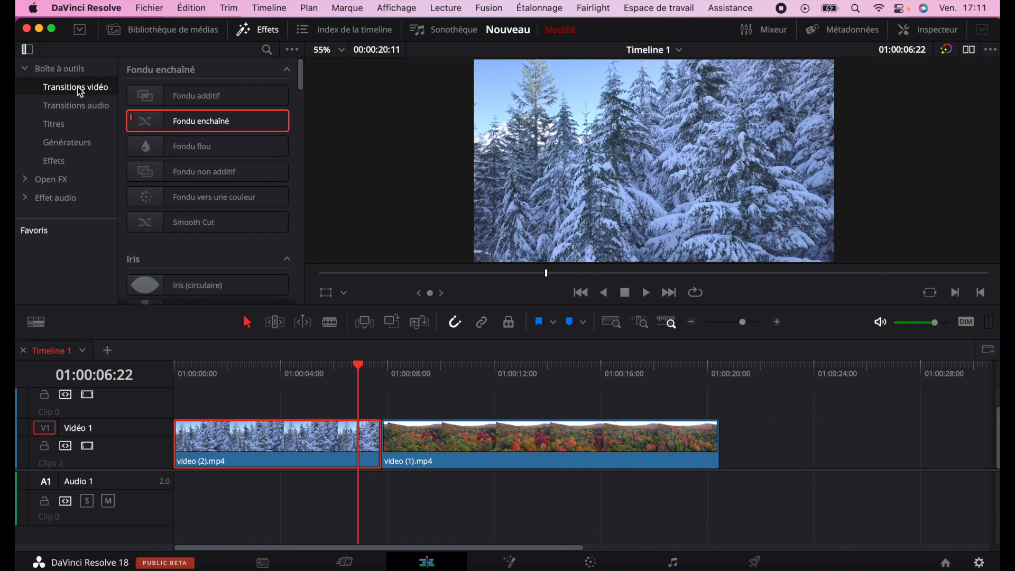
left_click(79, 34)
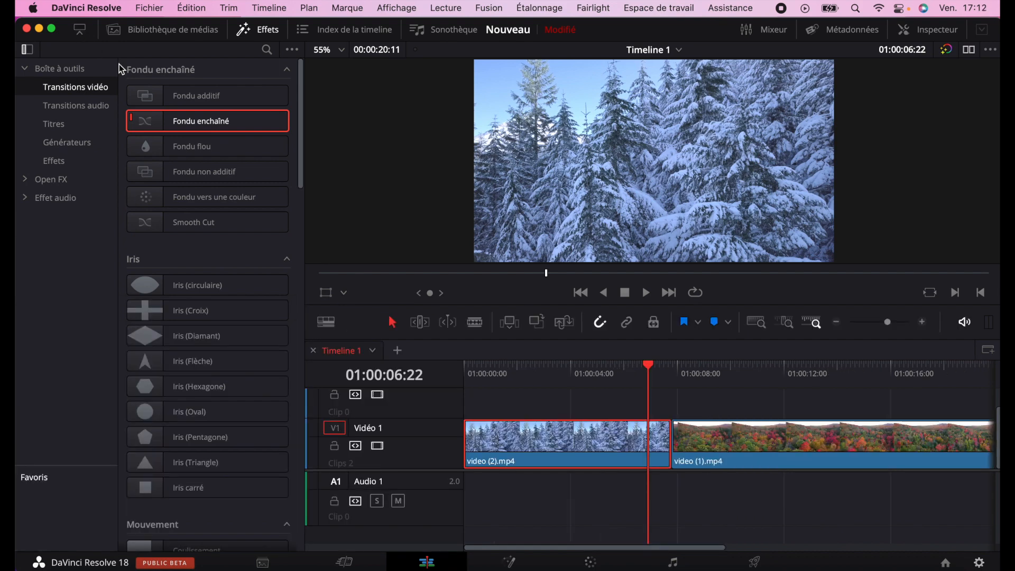
scroll(199, 312, "down", 5)
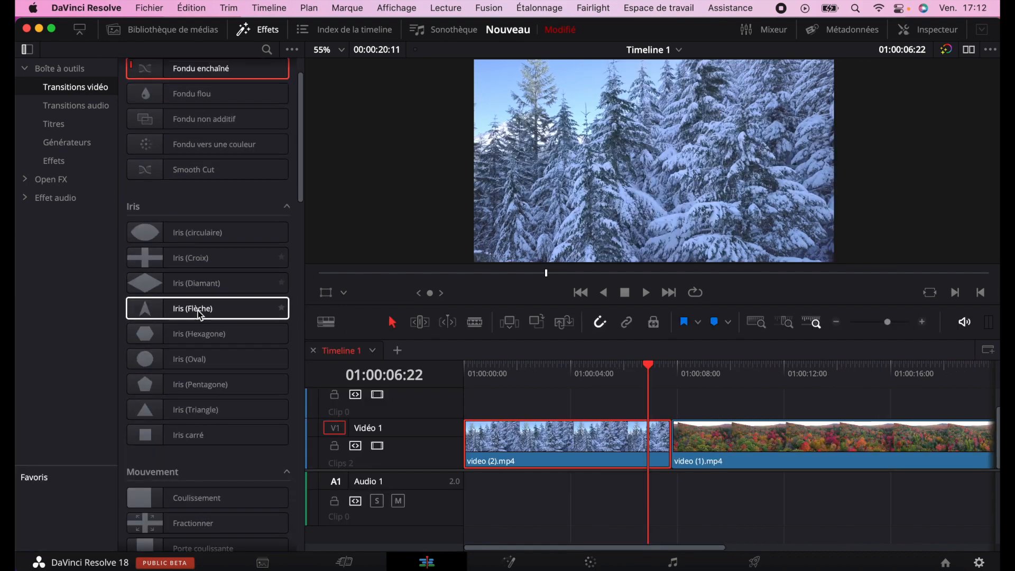
scroll(199, 312, "up", 3)
scroll(197, 310, "up", 2)
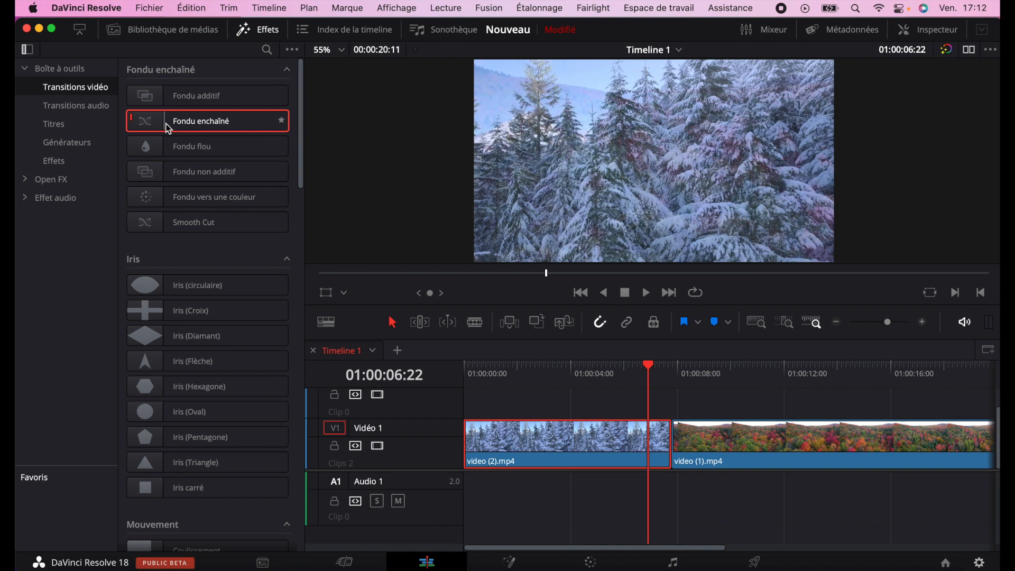
left_click_drag(167, 129, 644, 366)
left_click(79, 30)
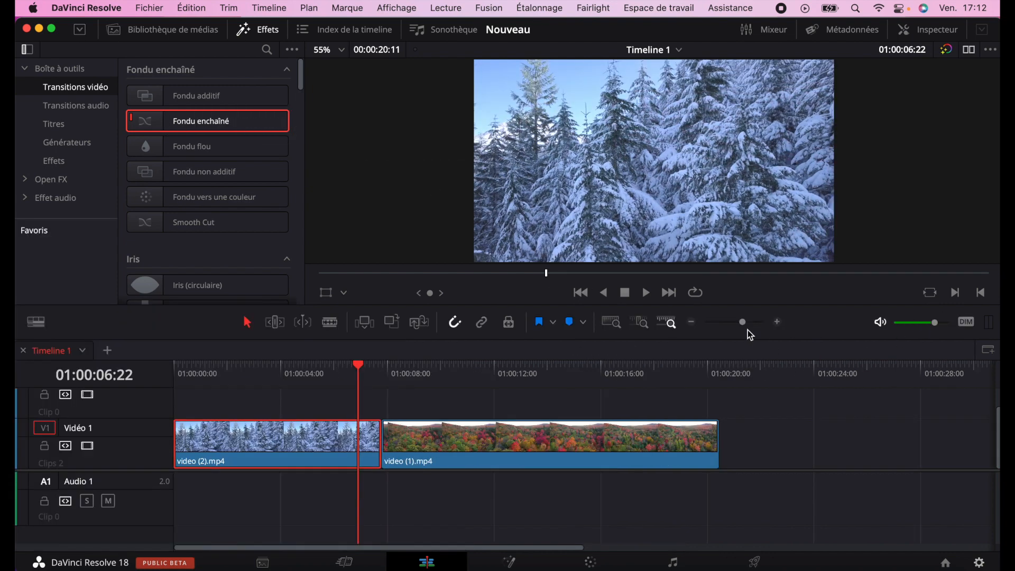
- Apply the Fondu enchaîné transition to the cut between video (2).mp4 and video (1).mp4
left_click_drag(743, 322, 747, 323)
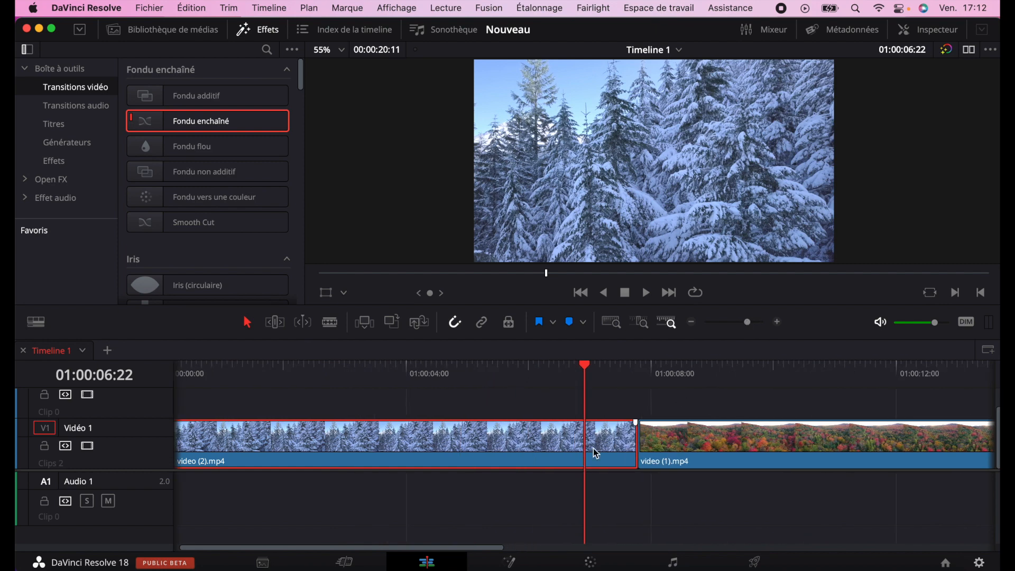
scroll(593, 448, "right", 5)
left_click_drag(190, 122, 459, 445)
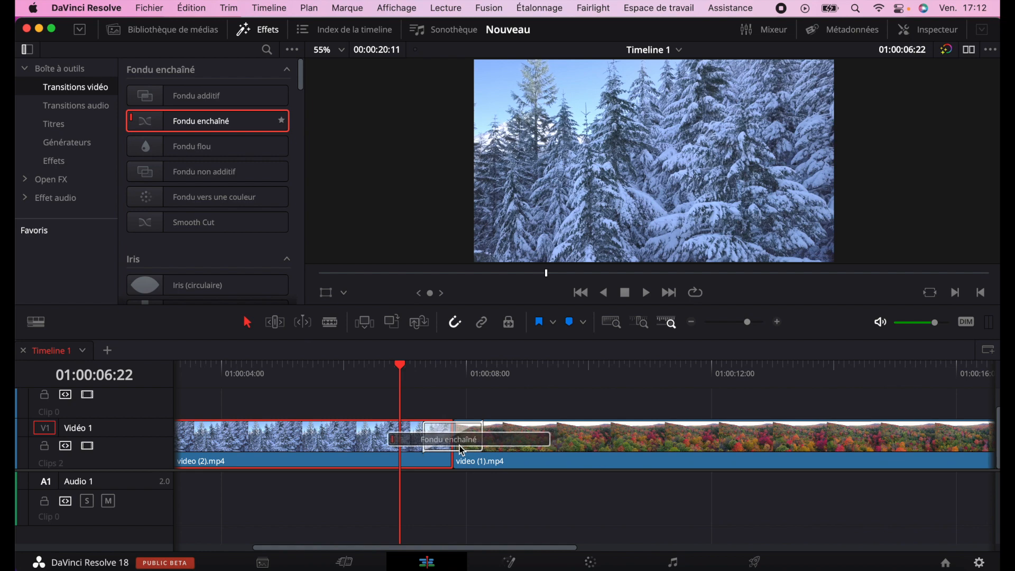
left_click_drag(463, 450, 461, 450)
- Lengthen the Fondu enchaîné transition to about 2.3 seconds and play it back
left_click(431, 437)
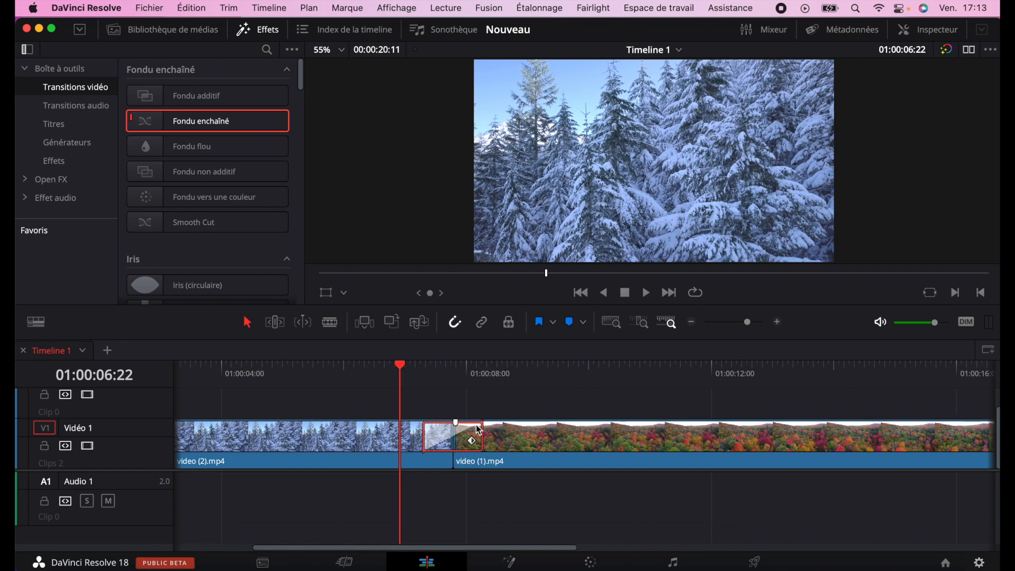
left_click_drag(425, 437, 382, 439)
left_click(396, 366)
key("space")
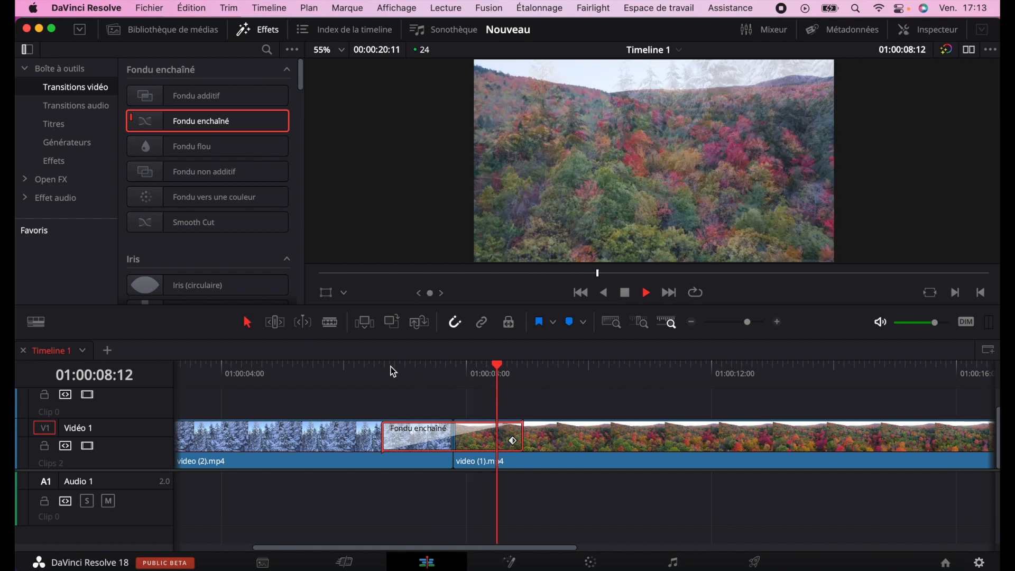
key("space")
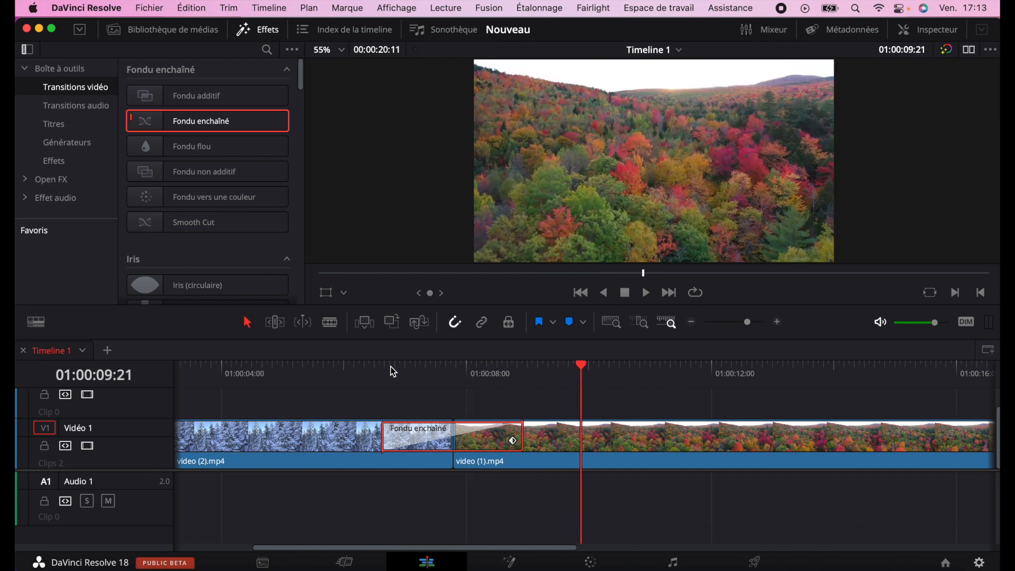
- Open the transition's curve, try shifting its starting keyframe toward the end, and undo the keyframe change
left_click(512, 441)
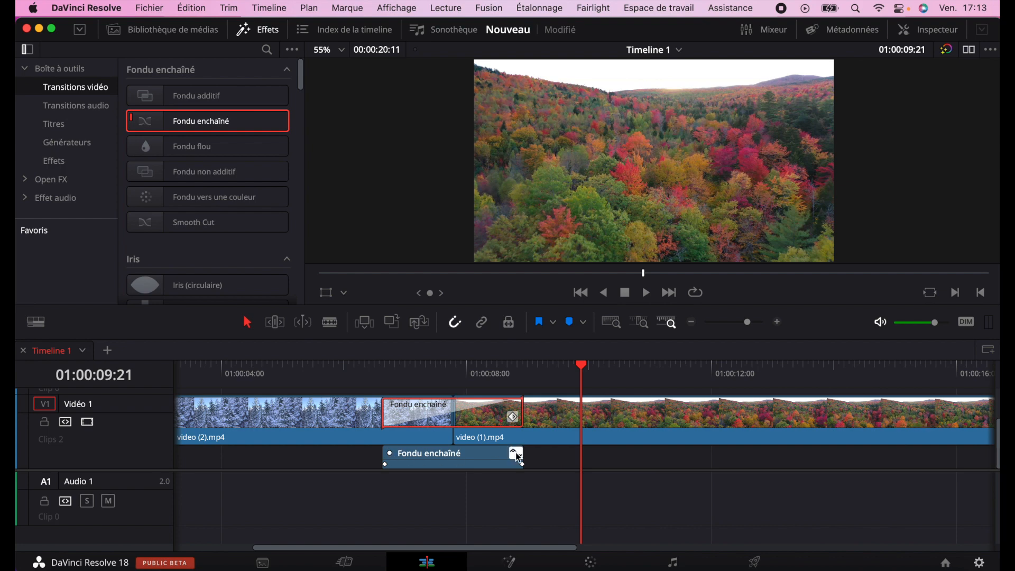
left_click(515, 452)
left_click_drag(384, 459, 500, 442)
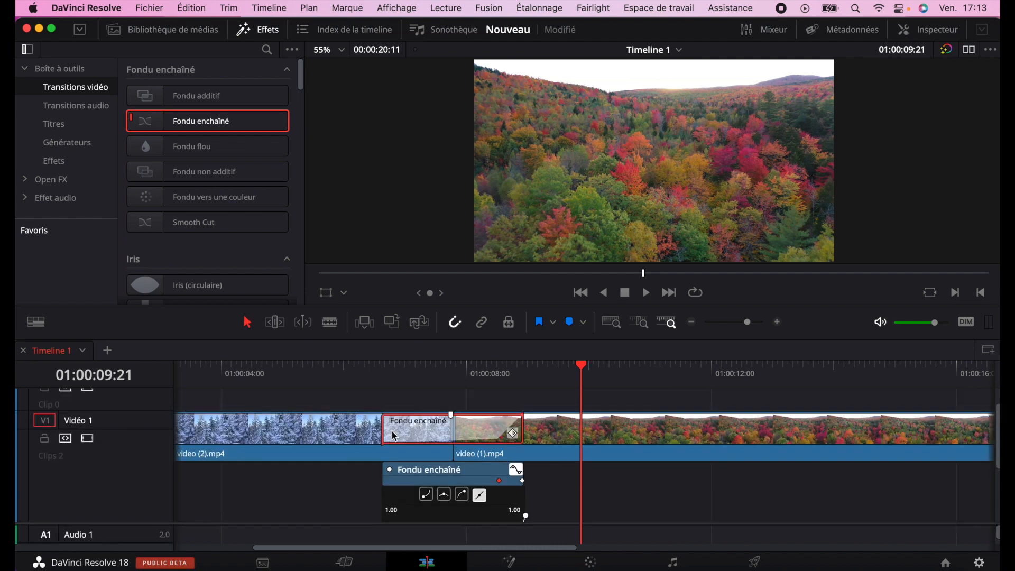
left_click_drag(581, 368, 523, 391)
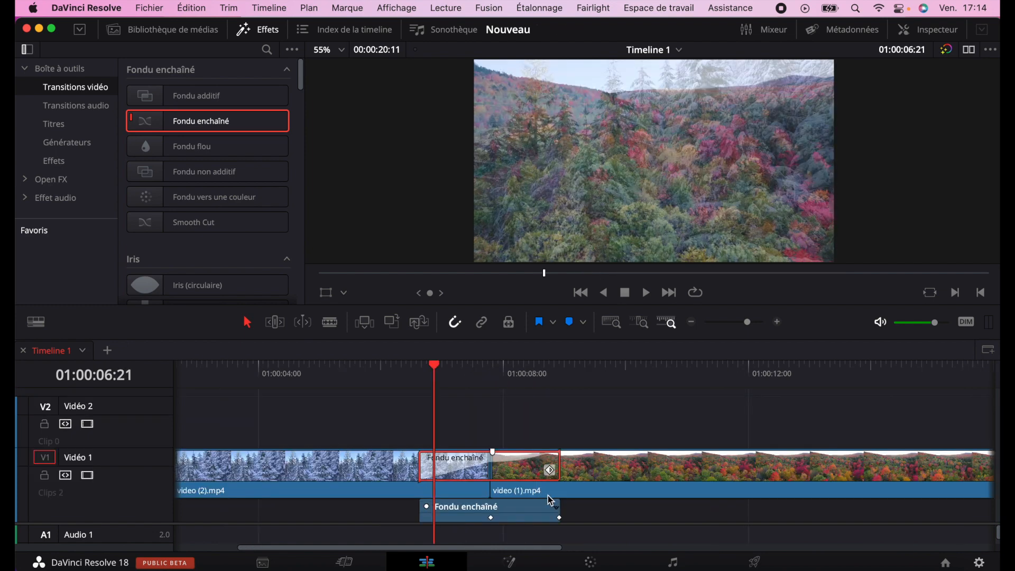
left_click_drag(490, 517, 535, 516)
key("super+z")
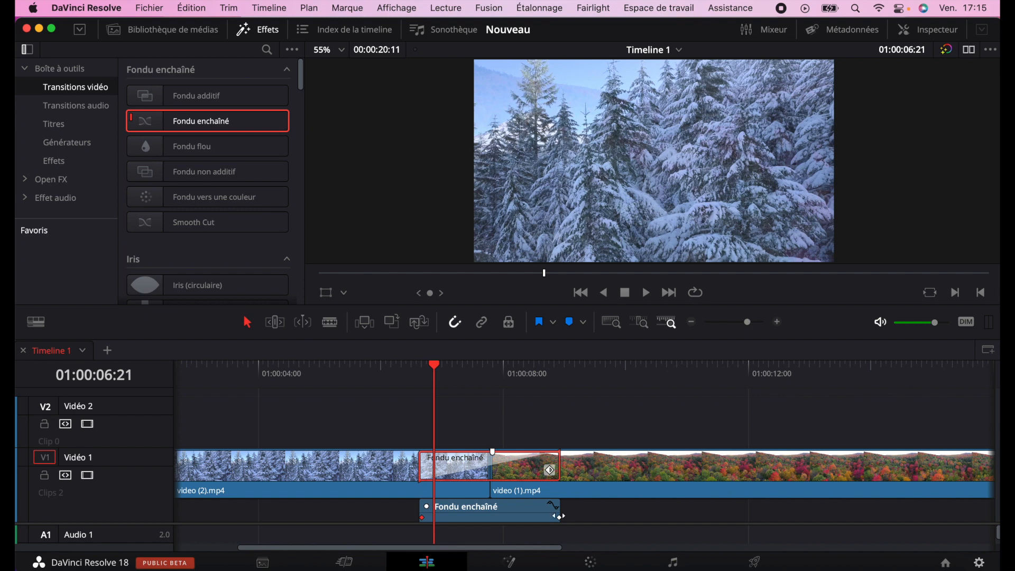
- Replace the Fondu enchaîné on the cut with Fondu flou and play back the transition
left_click_drag(199, 148, 501, 496)
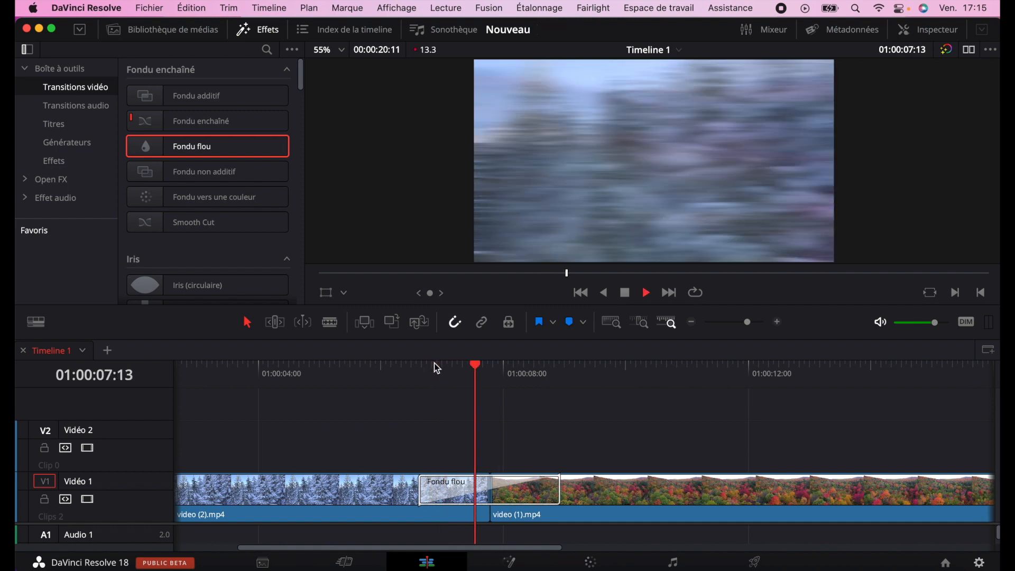
scroll(158, 232, "down", 5)
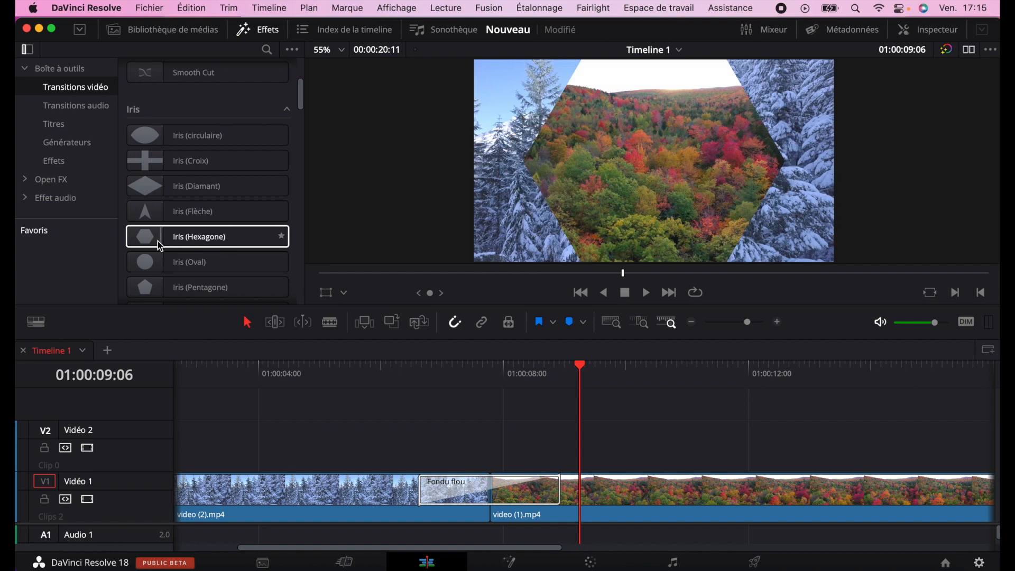
- Set the Fondu flou transition's duration to 1.9 seconds (45 frames) and centre its alignment on the cut
left_click(463, 491)
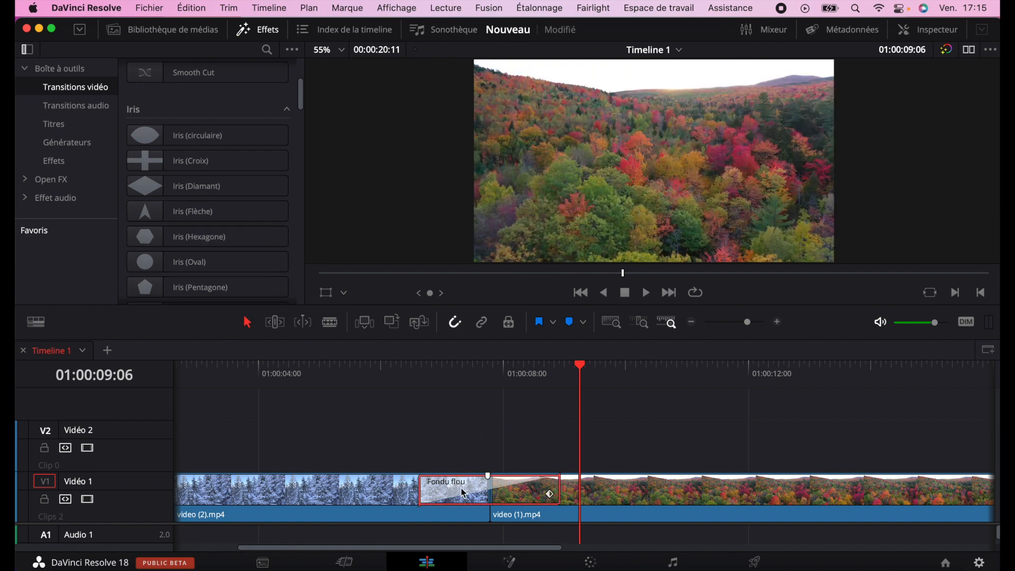
left_click(925, 32)
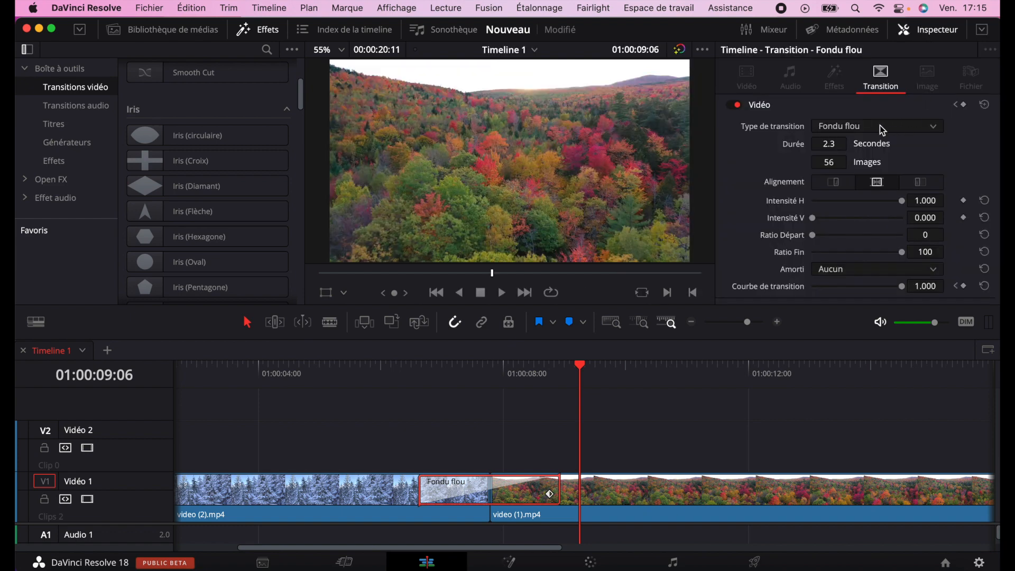
left_click(882, 129)
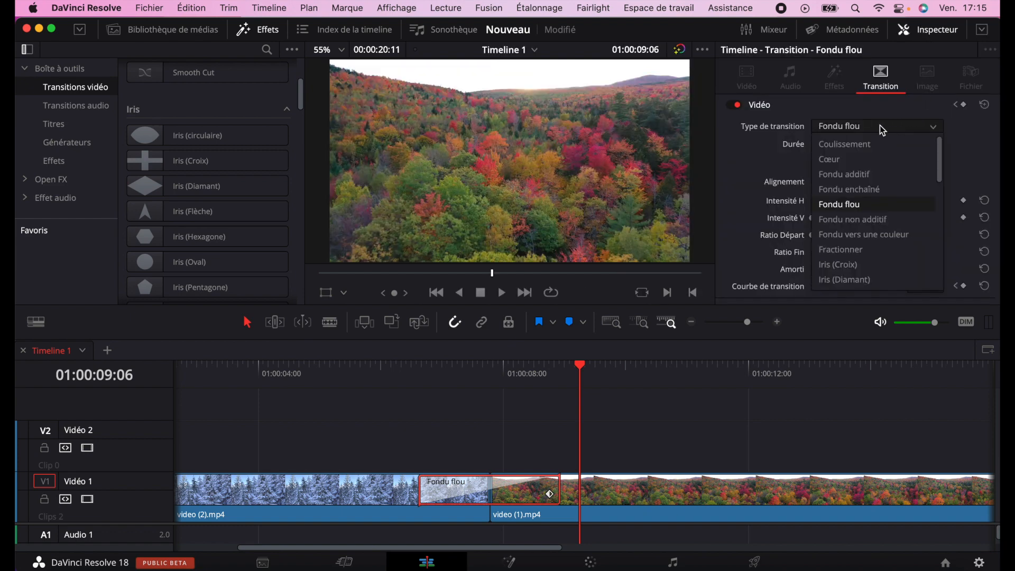
left_click(972, 163)
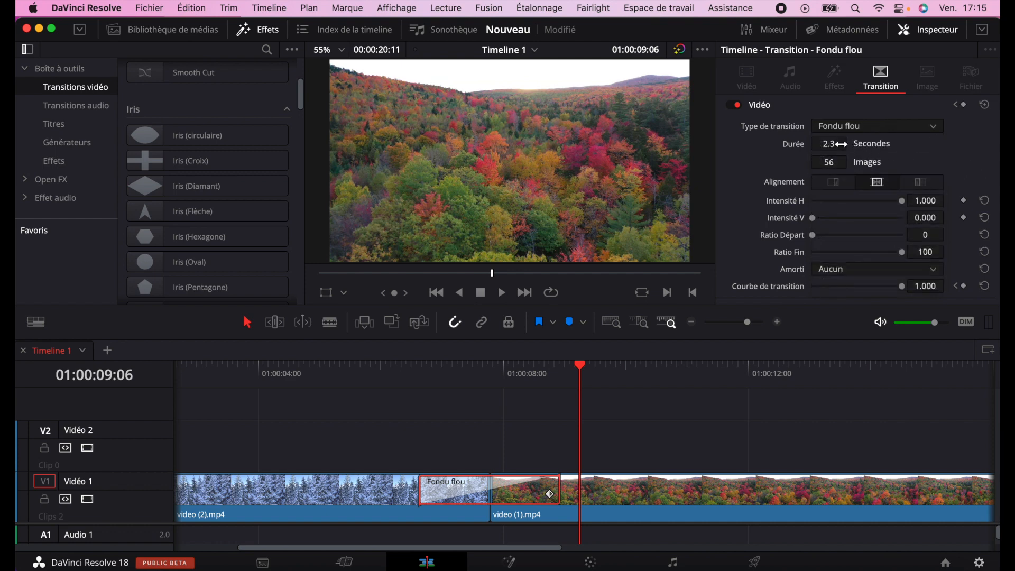
left_click(838, 185)
left_click(877, 183)
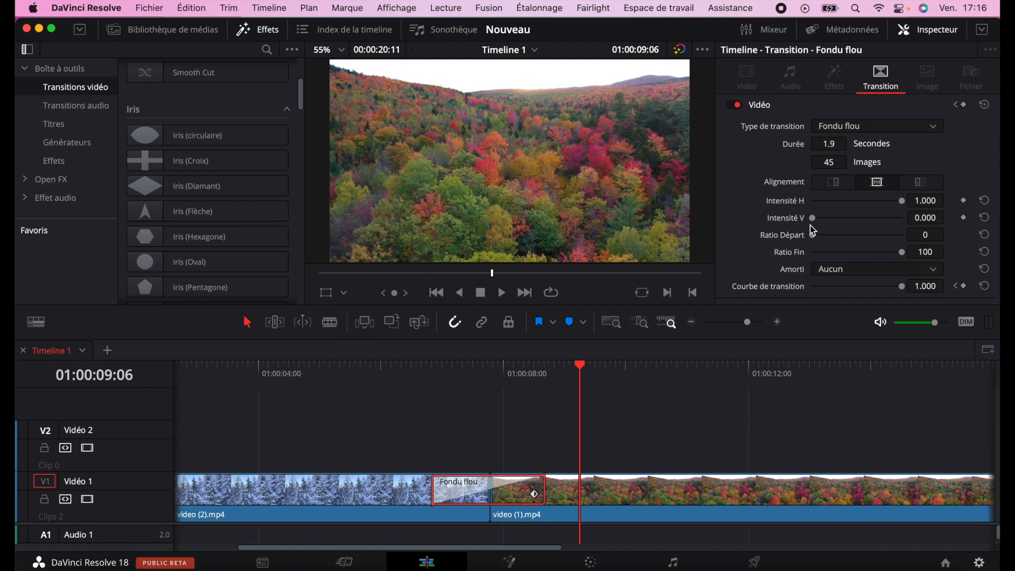
- Delete the Fondu flou transition and extend both clips around the cut to their full length
key("BackSpace")
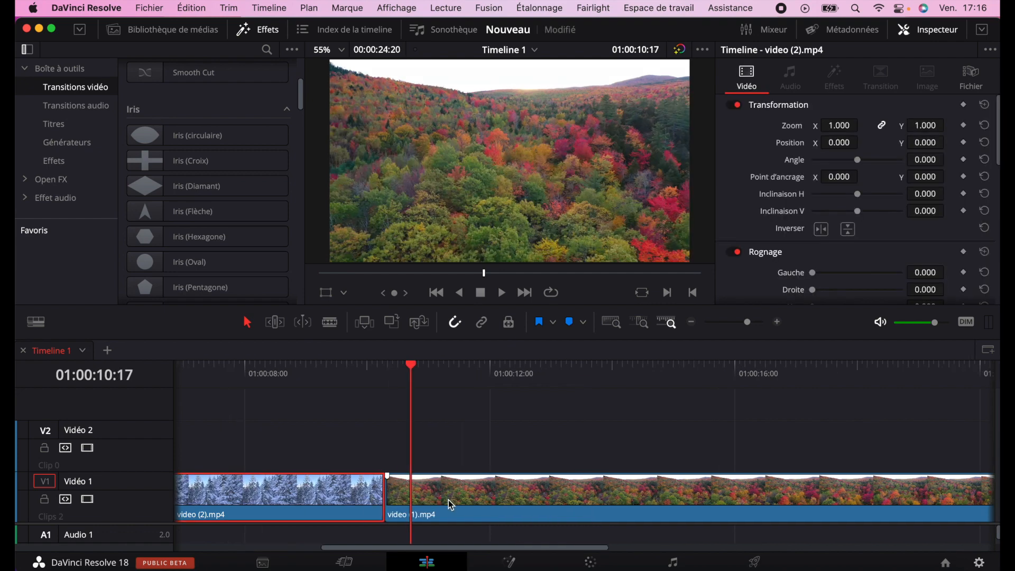
left_click(450, 504)
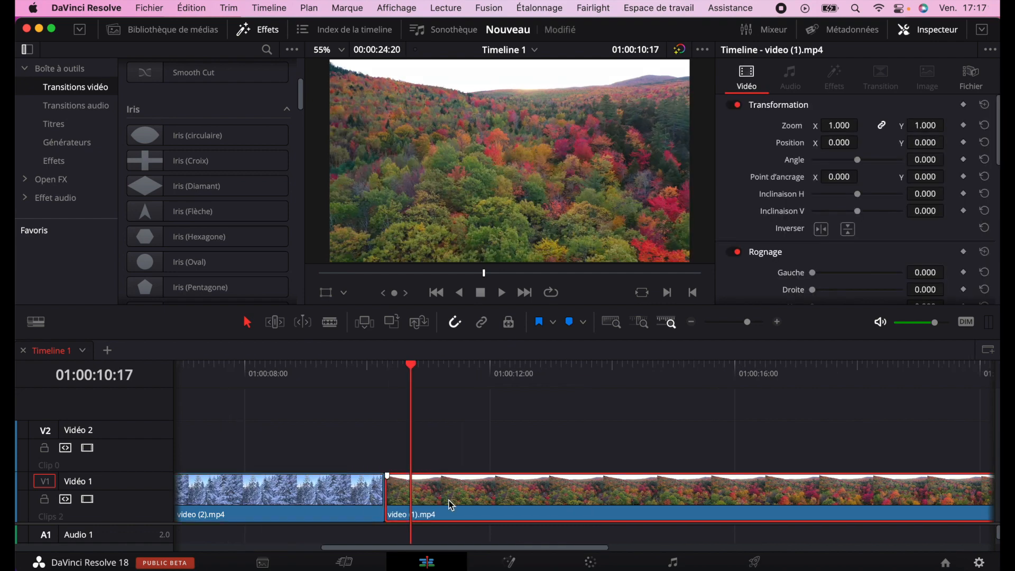
- Position the playhead on the cut and try to place a Fondu enchaîné transition between the two full-length clips
left_click_drag(413, 370, 392, 380)
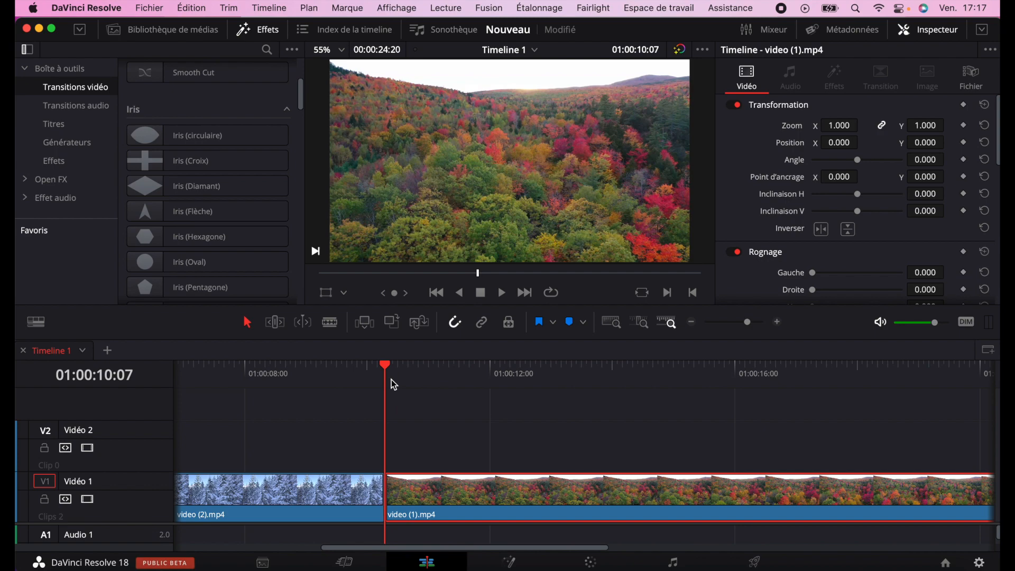
scroll(222, 122, "up", 5)
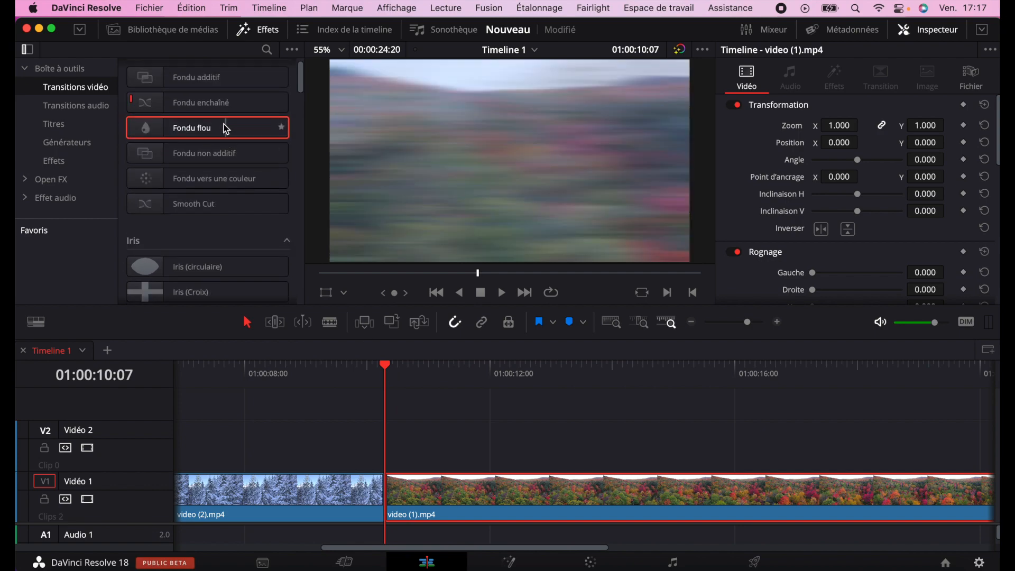
left_click_drag(191, 102, 394, 496)
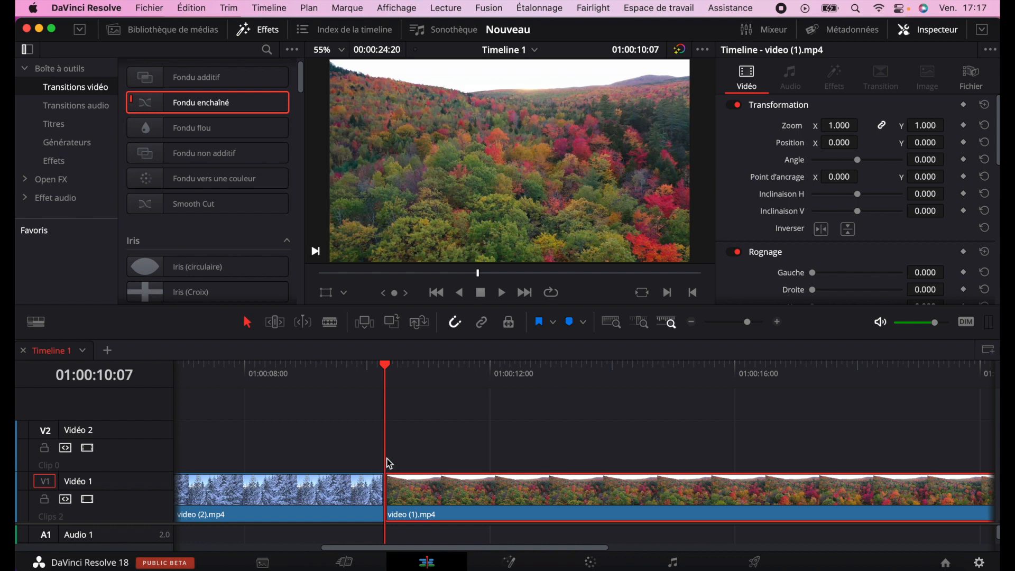
- Add a 24-frame Fondu enchaîné at the cut between the two clips, trimming the clips to make room
left_click(385, 491)
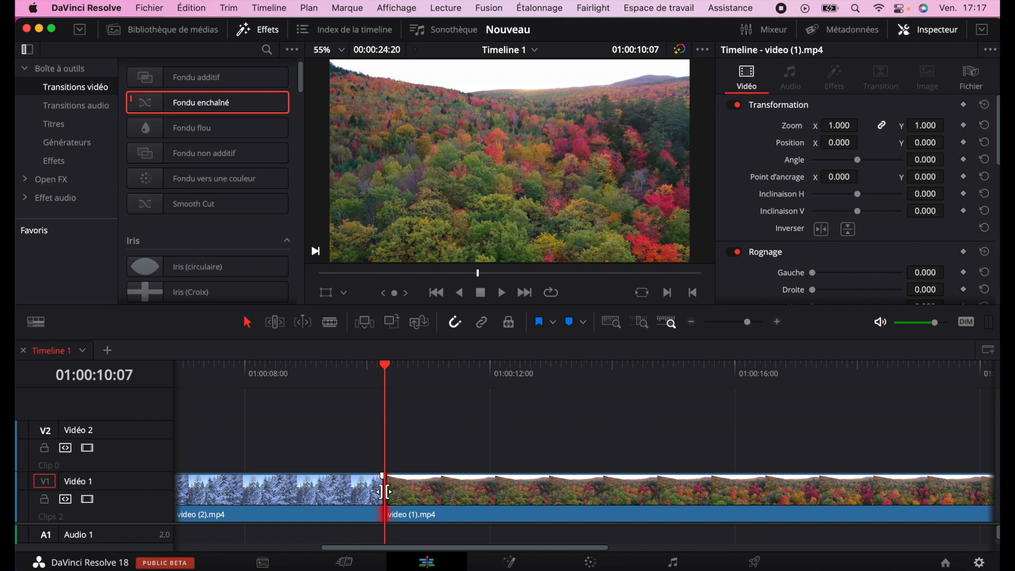
right_click(385, 494)
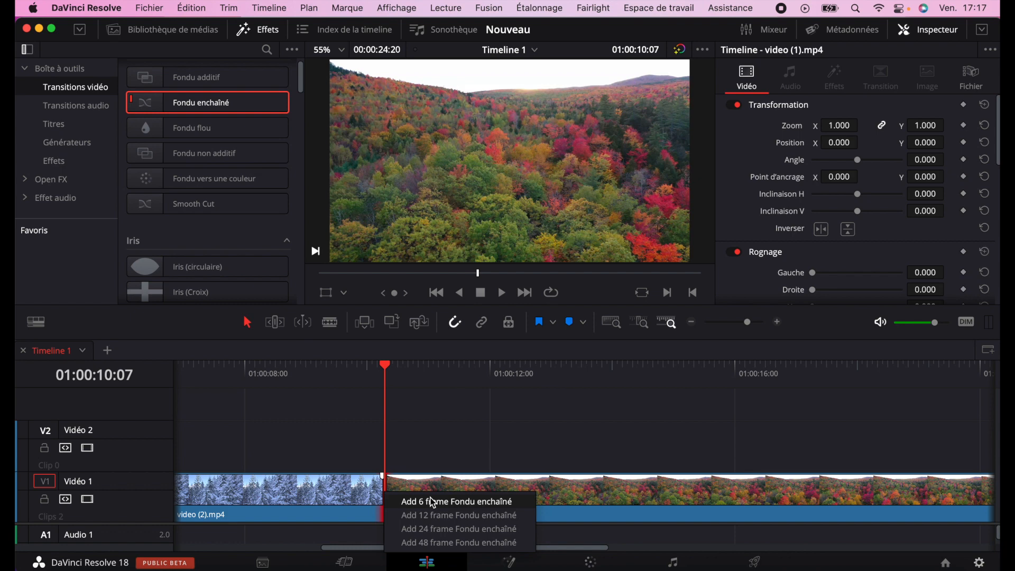
left_click(446, 529)
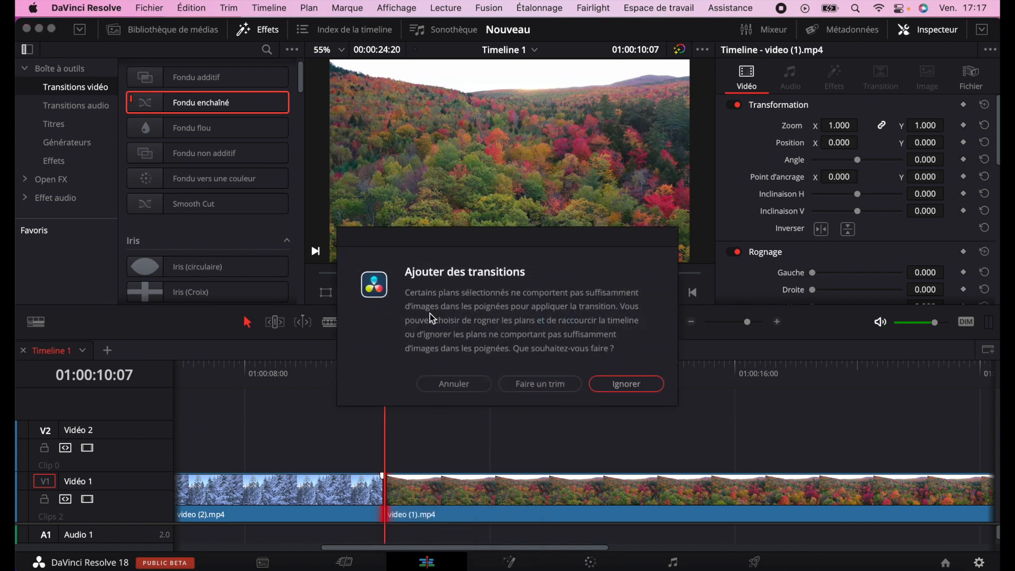
left_click(557, 388)
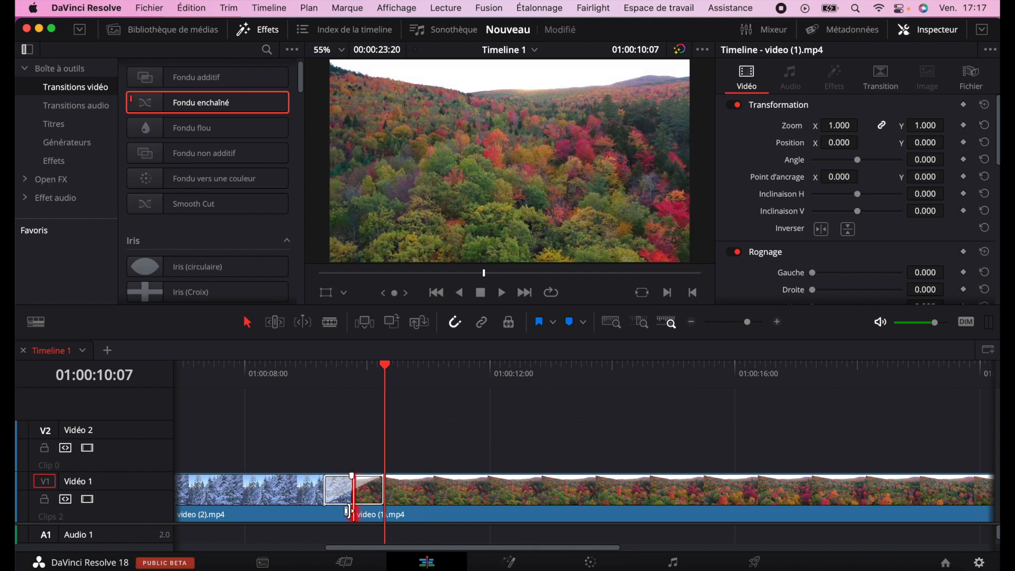
- Set the Fondu enchaîné transition's duration to 2.0 seconds (48 frames) and play it back
left_click(345, 494)
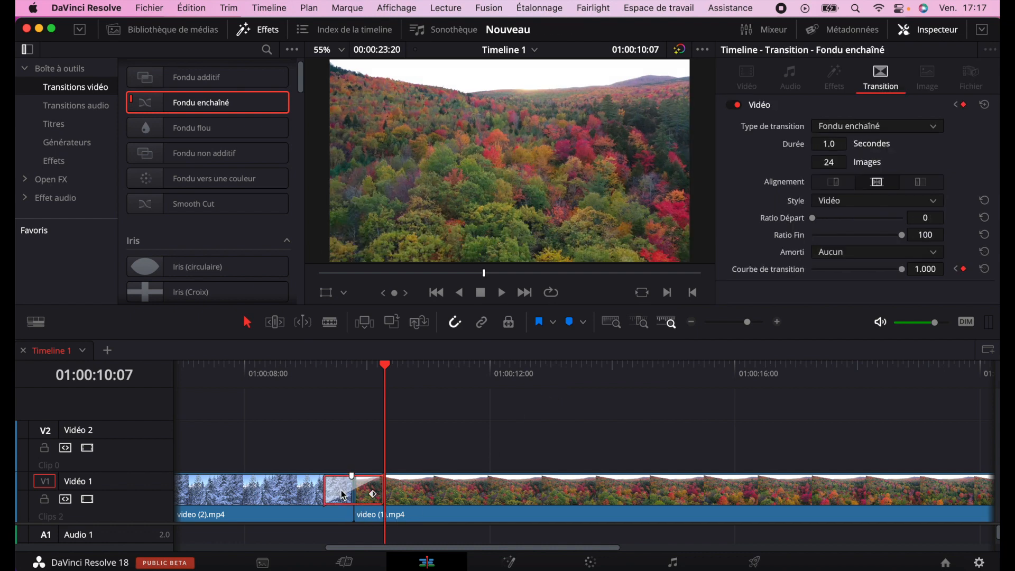
scroll(344, 495, "left", 3)
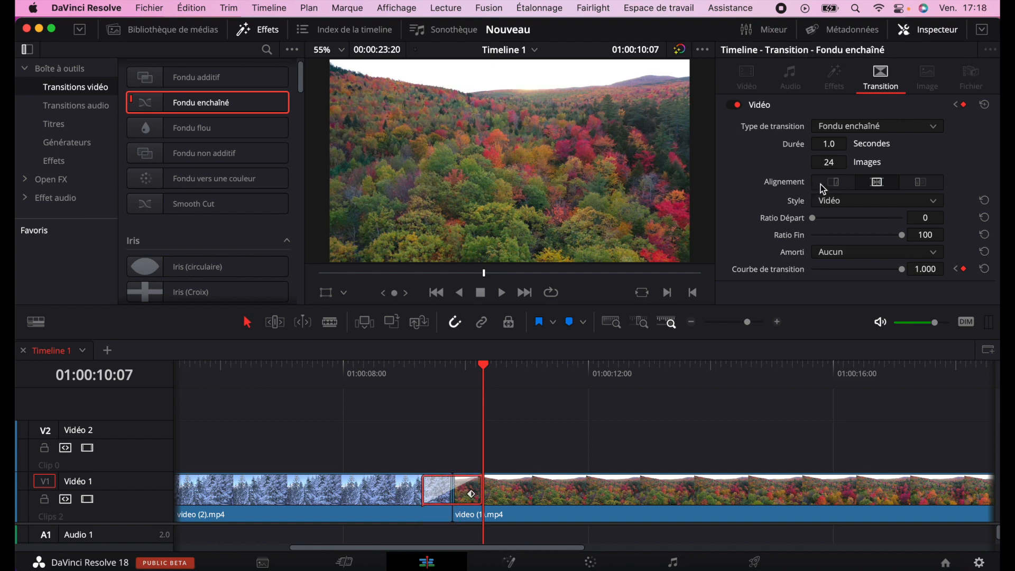
left_click(867, 126)
left_click(845, 141)
key("space")
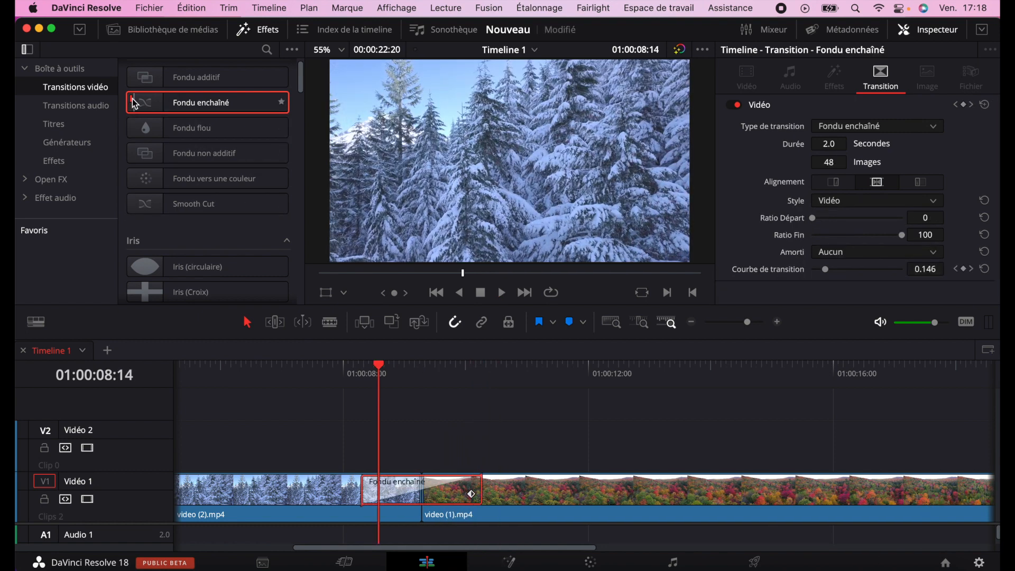
- Make Fondu flou the default video transition
right_click(203, 132)
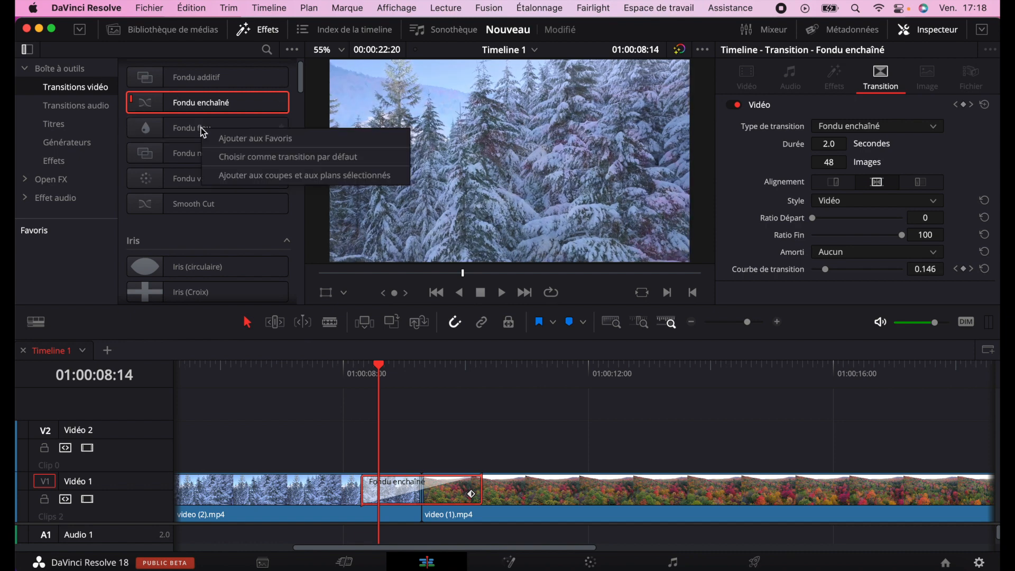
left_click(238, 156)
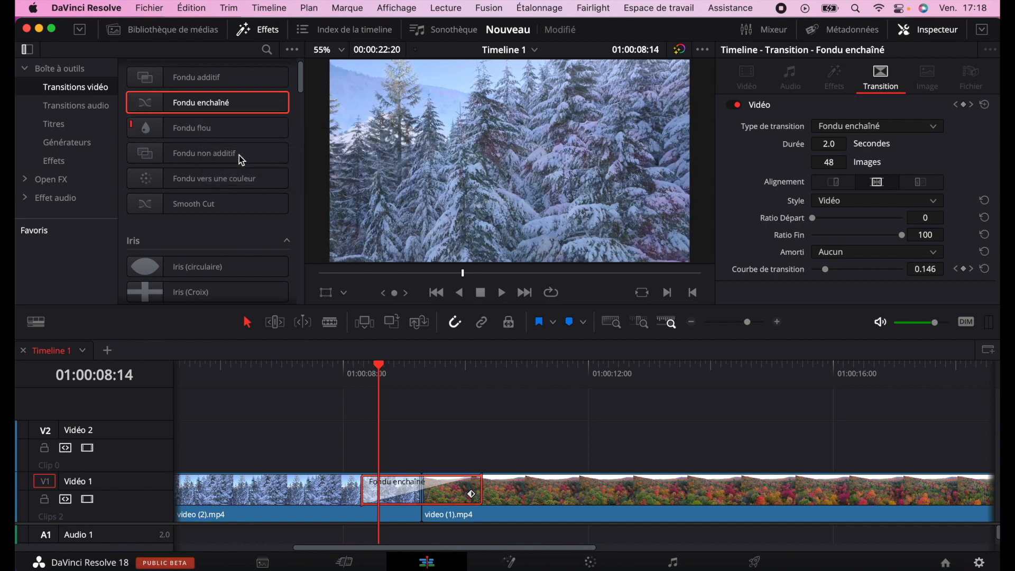
left_click(177, 127)
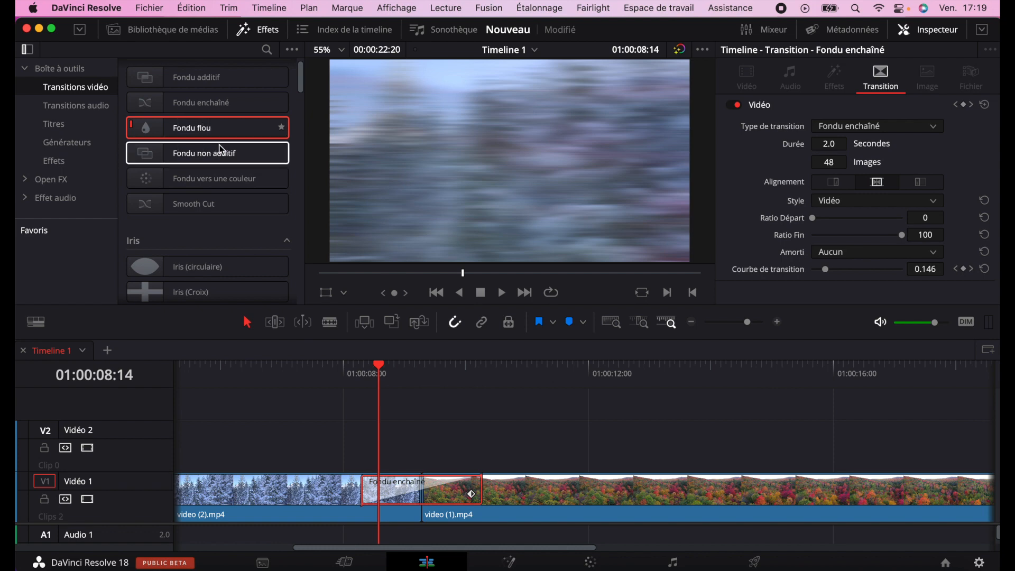
- Add the Fondu non additif, Fondu vers une couleur and Smooth Cut transitions to the favorites
left_click(282, 153)
left_click(281, 178)
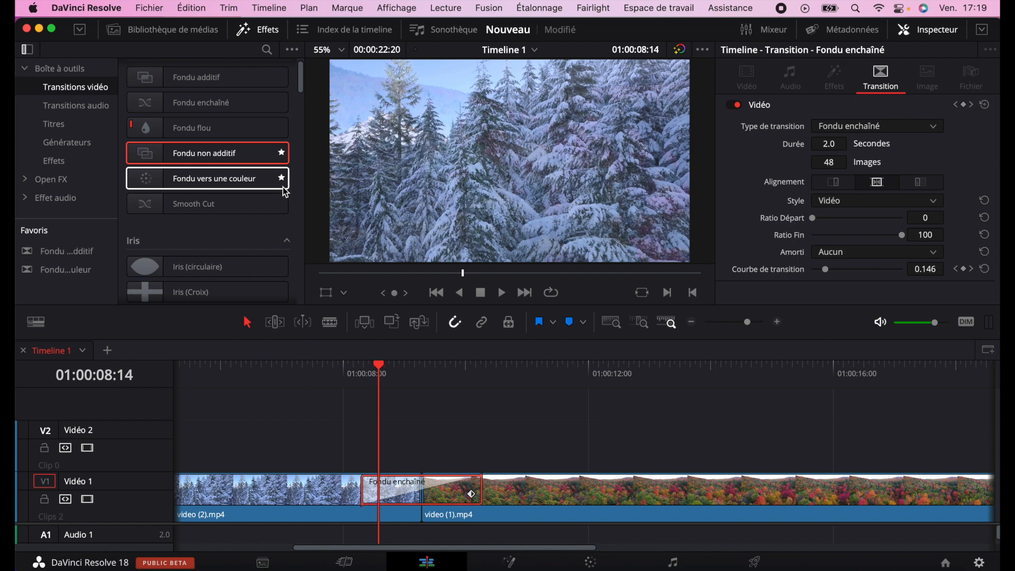
left_click(282, 205)
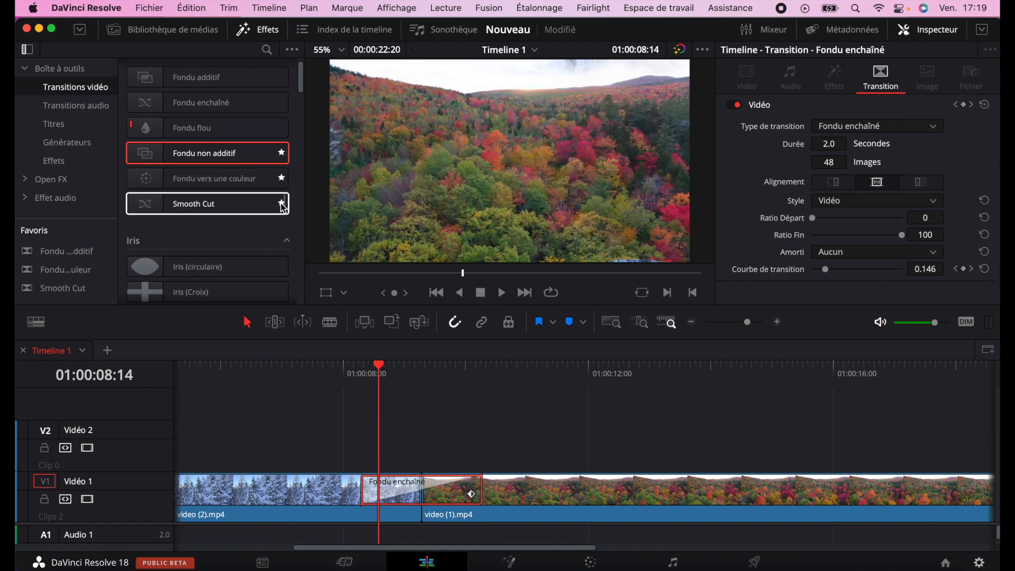